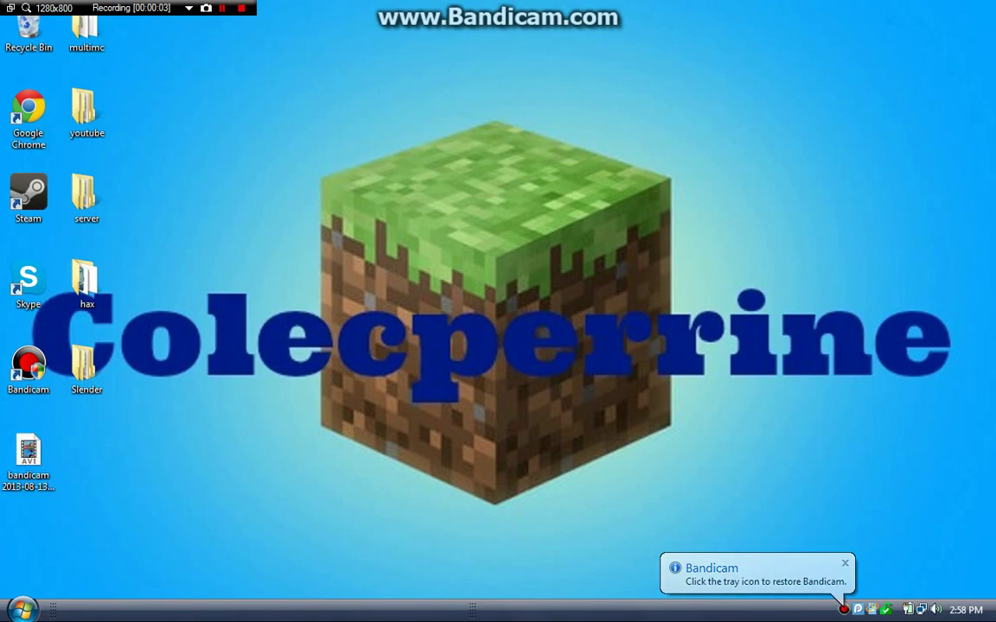
Open the hax folder and launch iTools to show the iPod touch 5's home screen pages
key("F12")
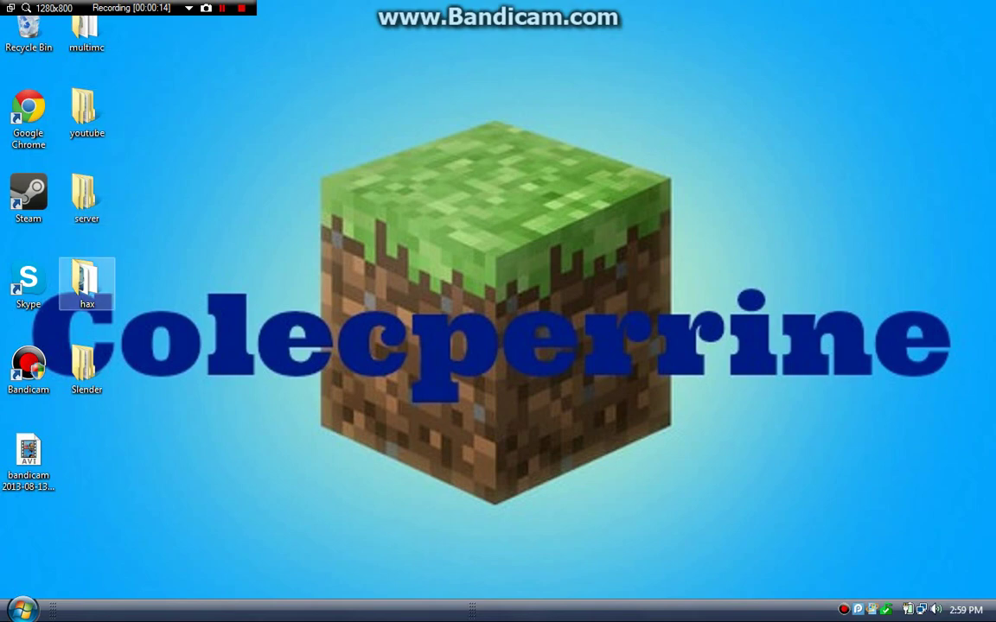
double_click(86, 278)
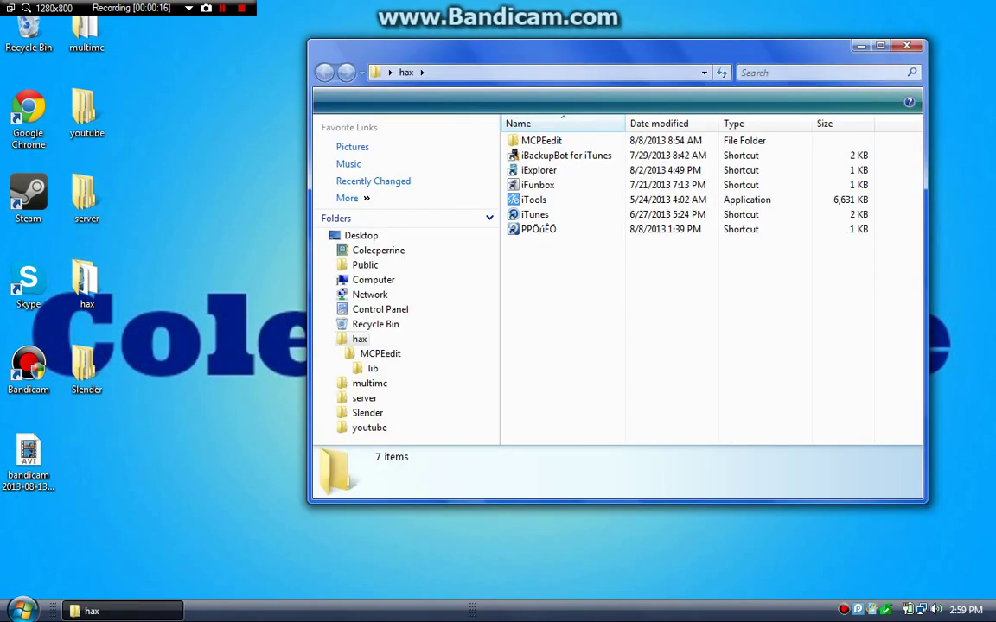
left_click(531, 200)
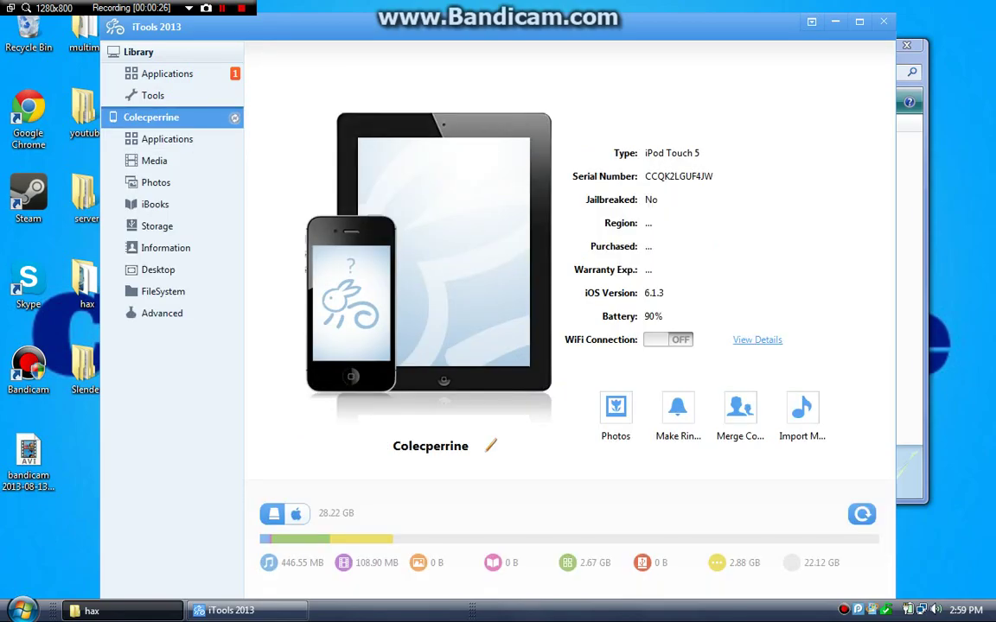
left_click(160, 270)
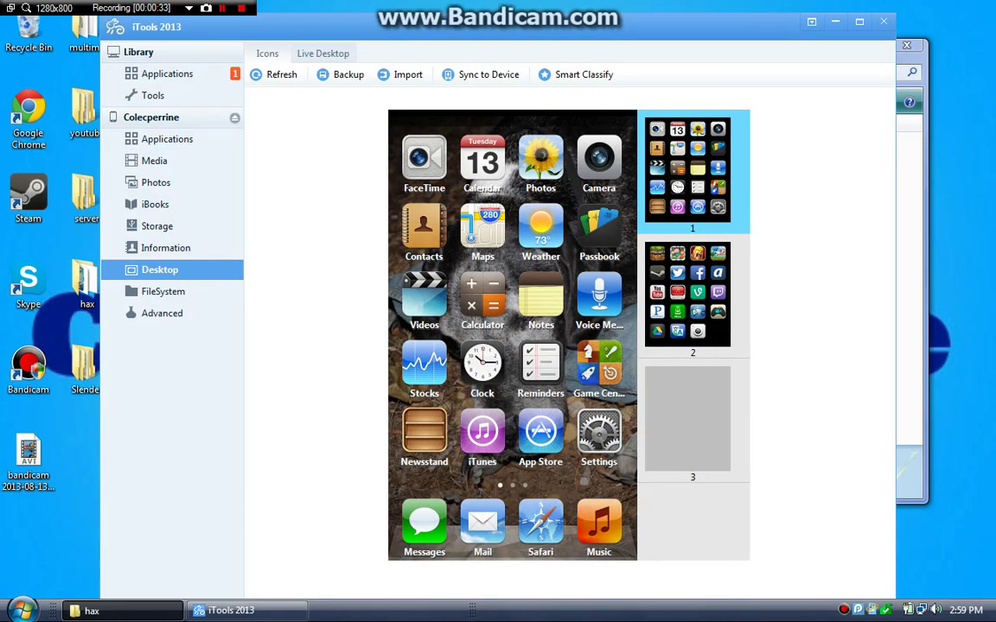
Mirror the iPod's screen in iTools' Live Desktop tab, then minimize iTools
left_click(323, 53)
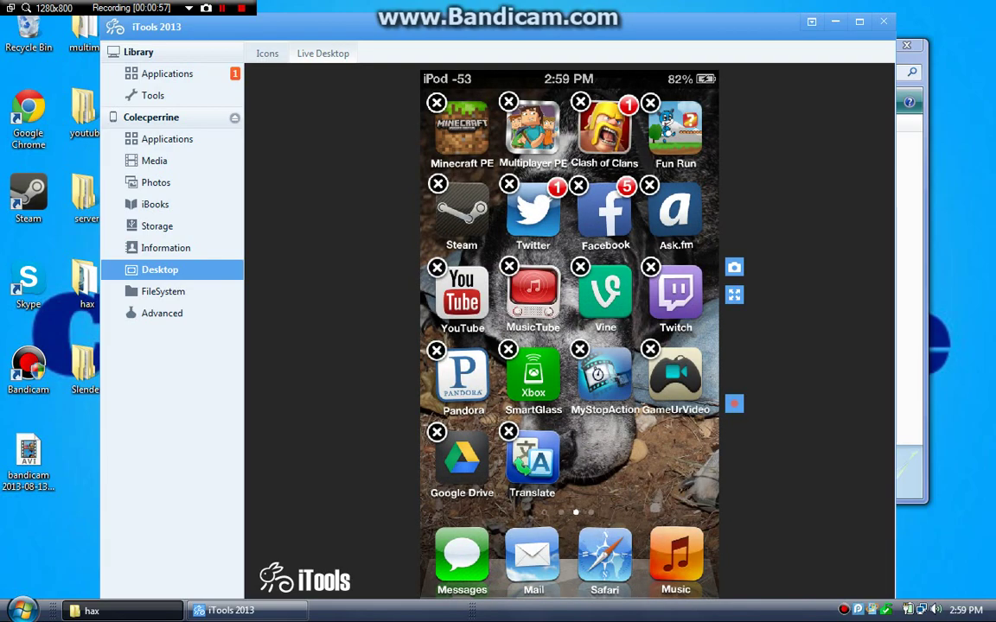
left_click(835, 20)
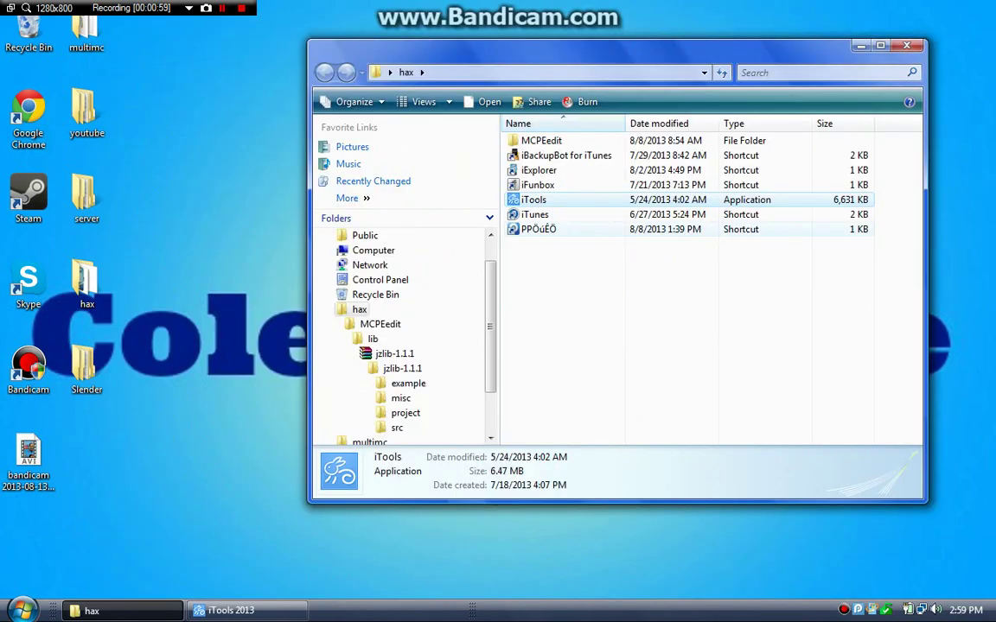
Select iTools in the hax folder and close that Explorer window, leaving PP助手 visible
left_click(515, 200)
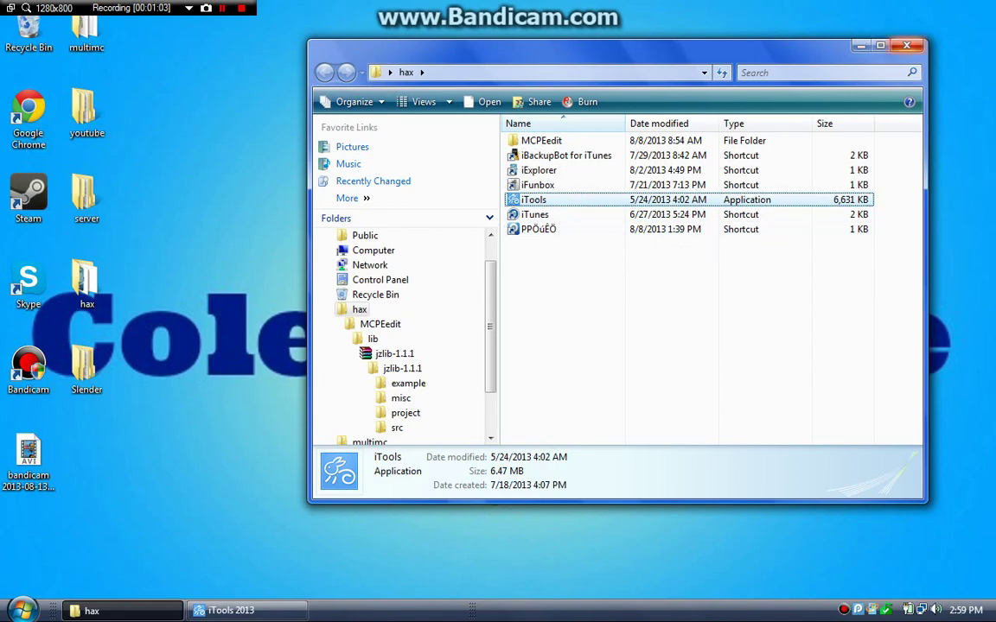
left_click(906, 45)
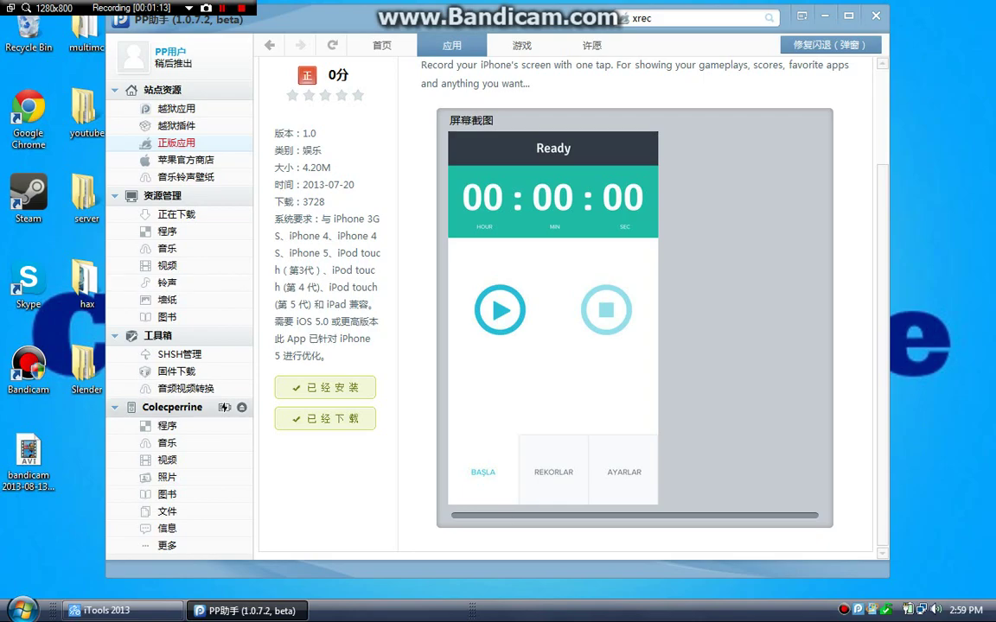
Search PP助手's 正版应用 section for 'xrec'
left_click(172, 407)
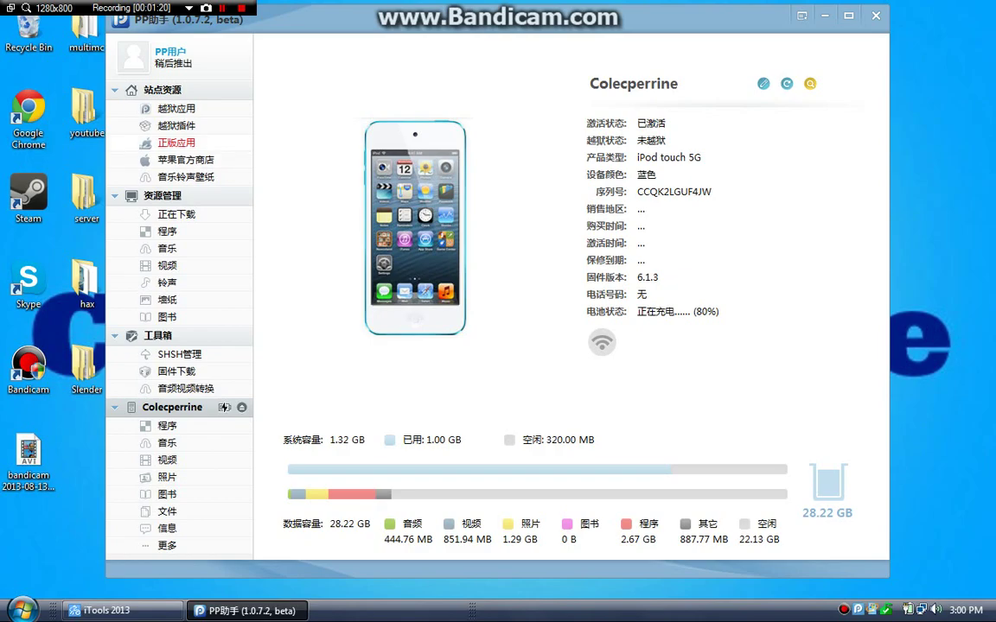
left_click(168, 143)
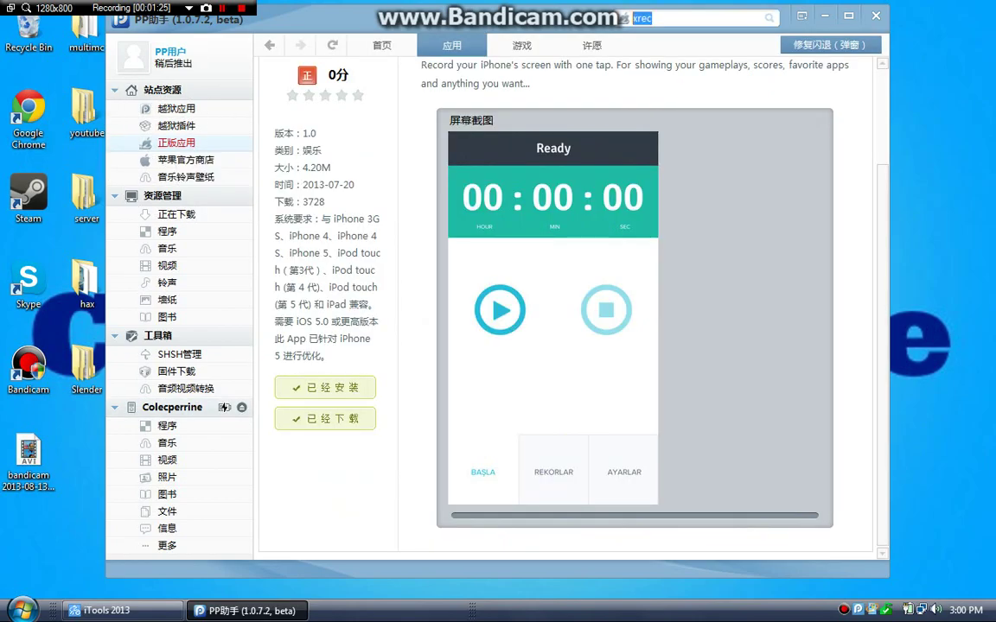
type("xrec")
key("Return")
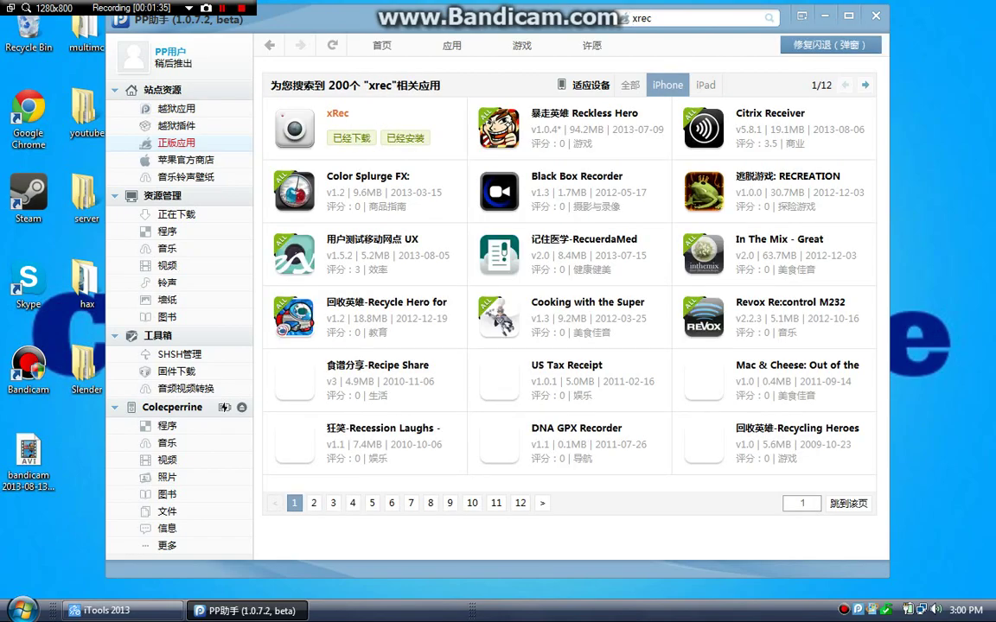
Start downloading xRec-1.0 from its app page for installation to the iPod
left_click(337, 114)
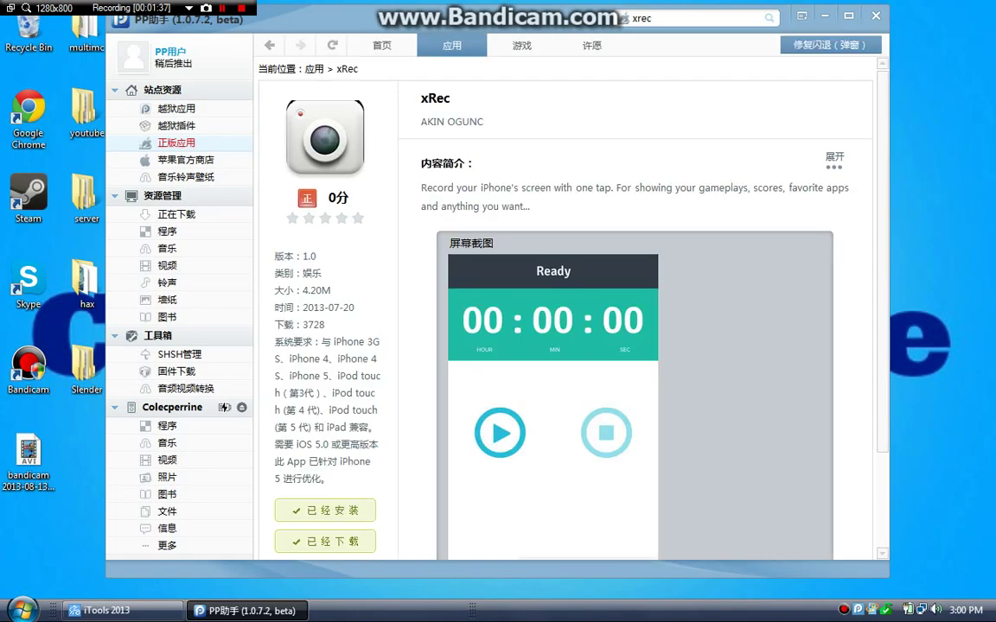
scroll(566, 311, "down", 3)
scroll(566, 312, "up", 3)
scroll(566, 311, "down", 2)
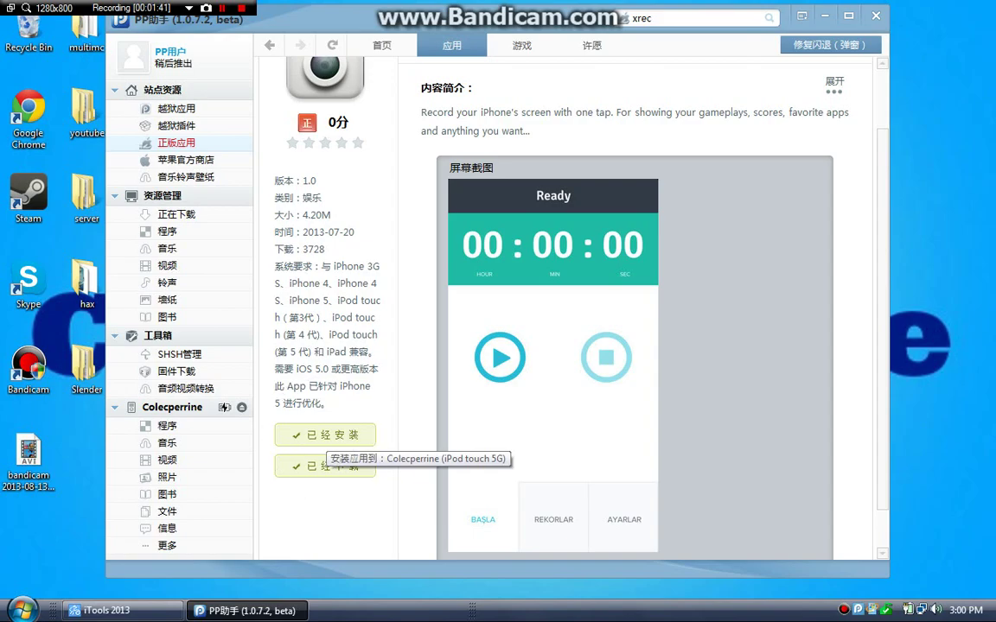
left_click(318, 443)
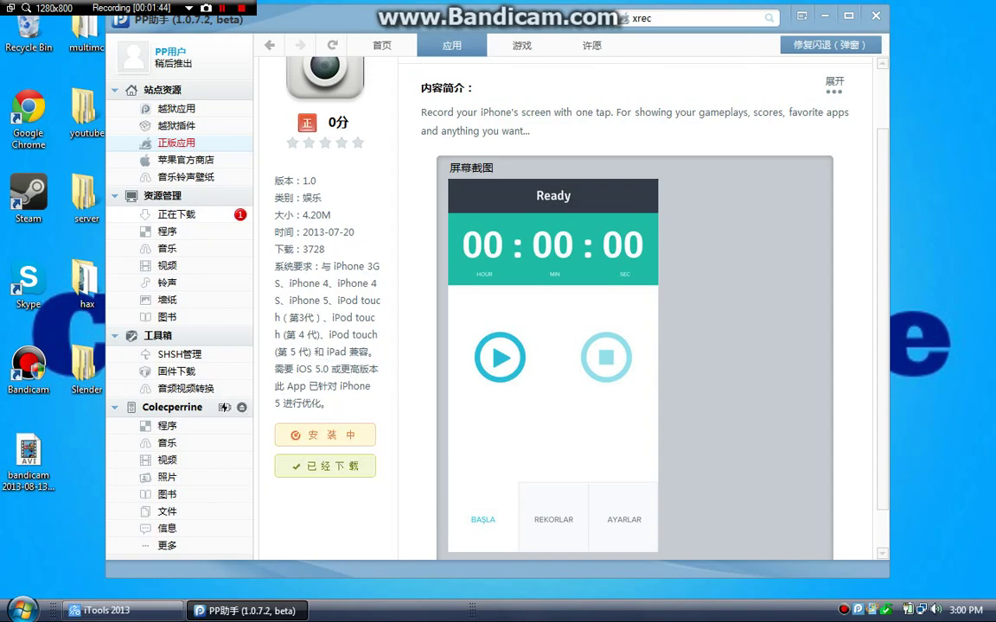
left_click(317, 434)
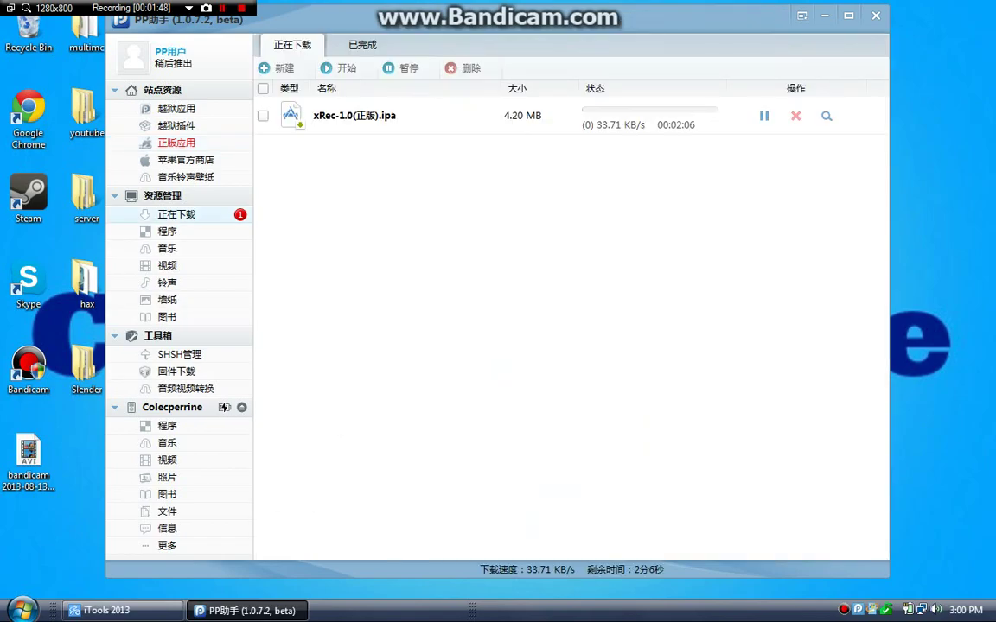
left_click(614, 112)
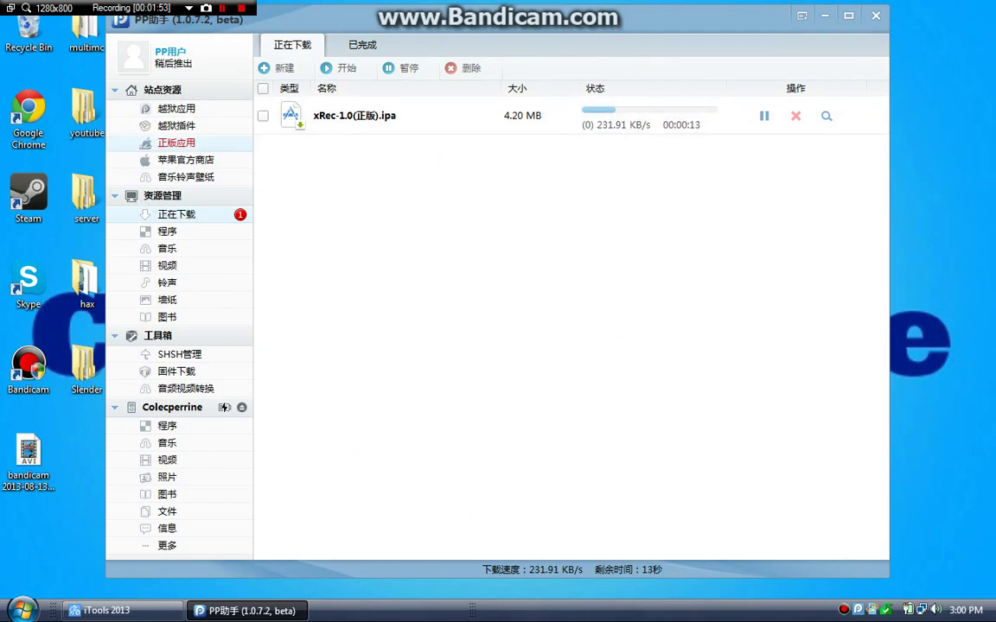
Search 'disp' and install Disp Recorder 1.2.0, then bring iTools' live view forward
left_click(176, 143)
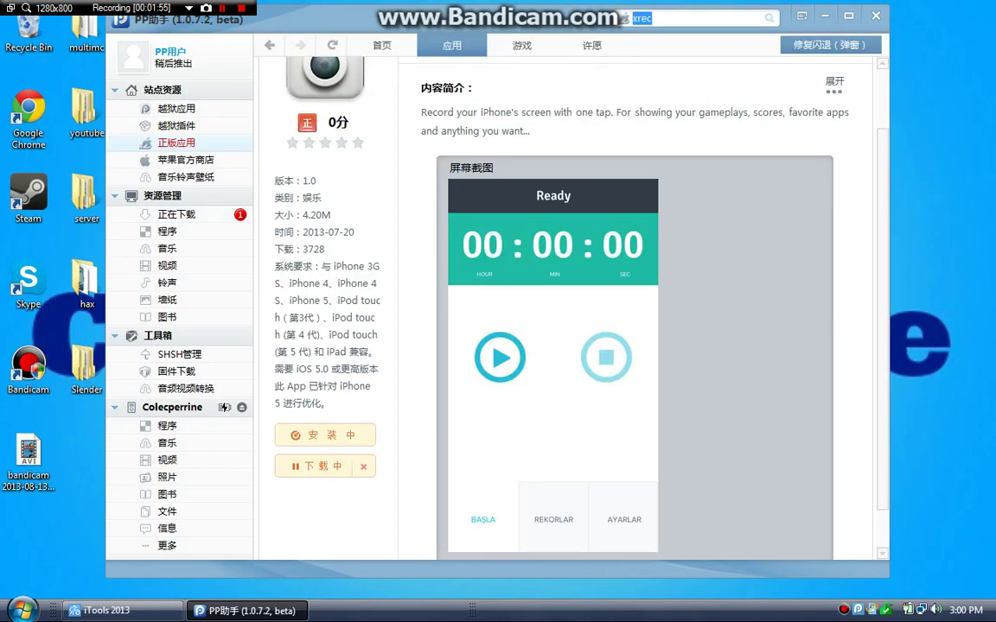
type("disp")
key("Return")
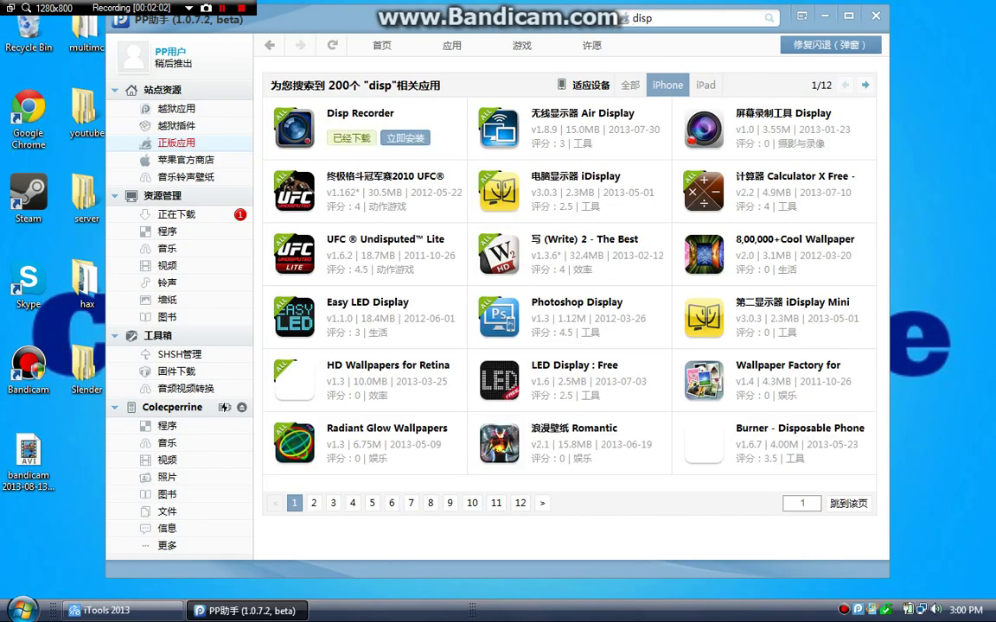
left_click(358, 113)
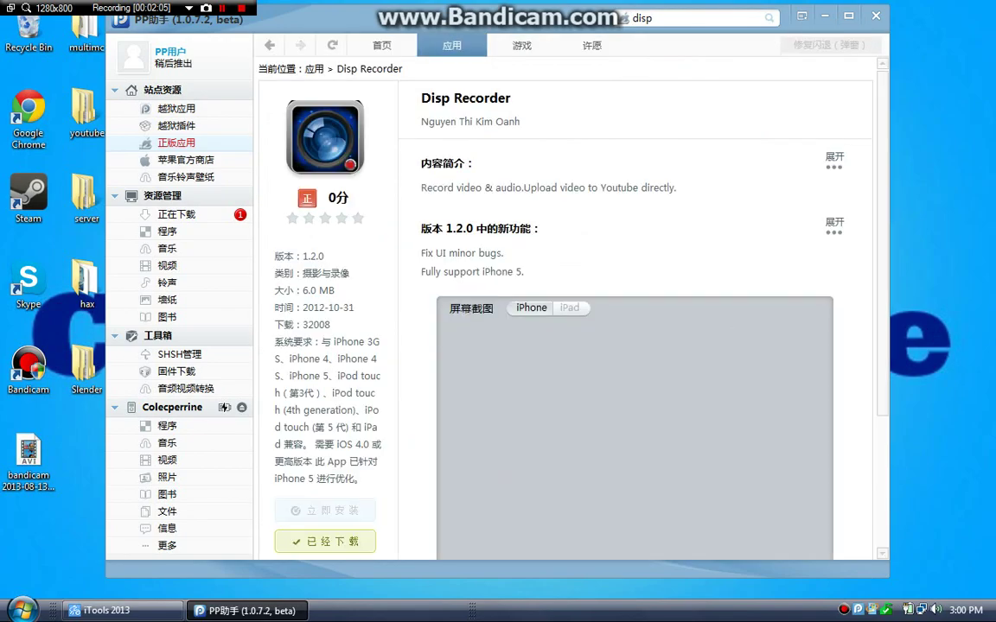
scroll(570, 311, "down", 2)
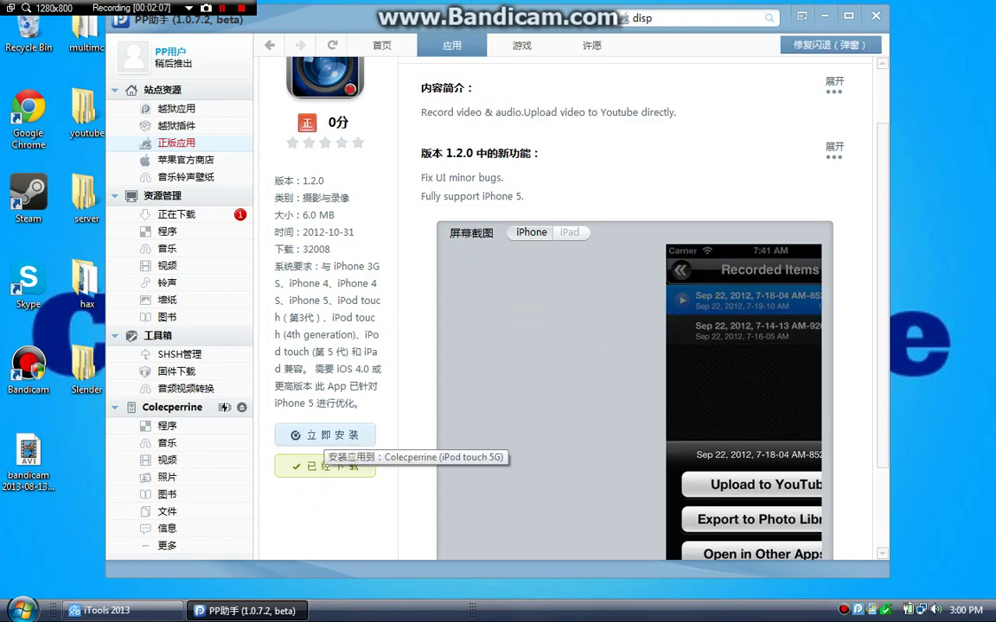
left_click(324, 435)
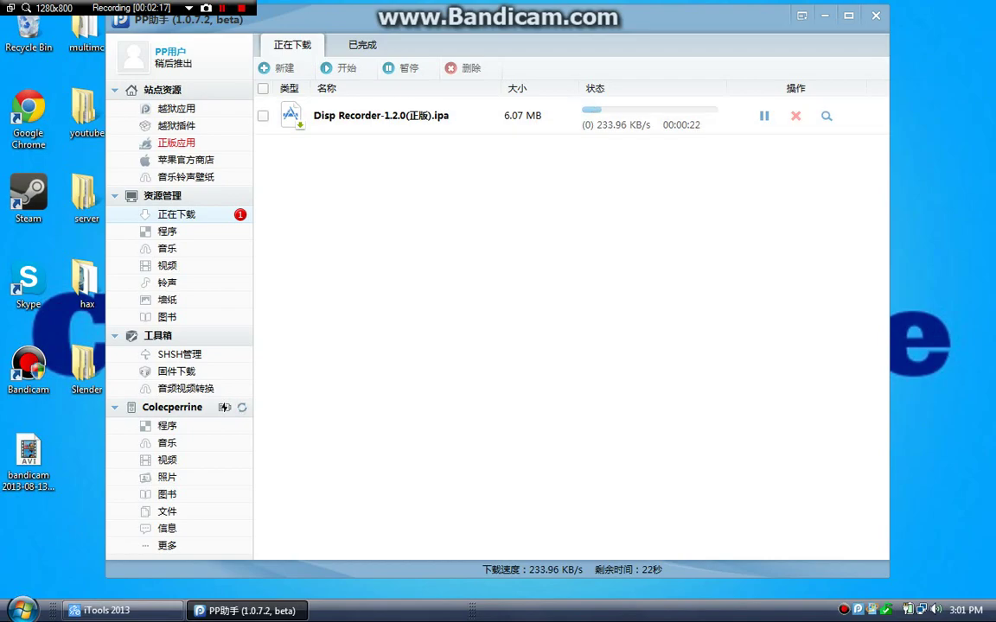
left_click(108, 611)
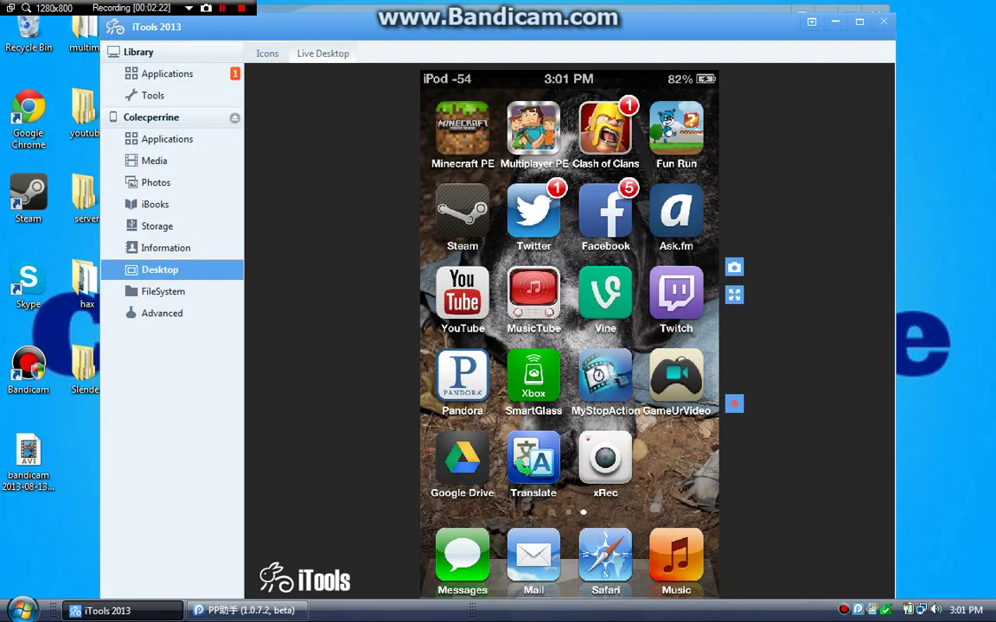
Reposition the iTools window to uncover PP助手's downloads until DispRecorder appears beside xRec
left_click_drag(519, 26, 633, 181)
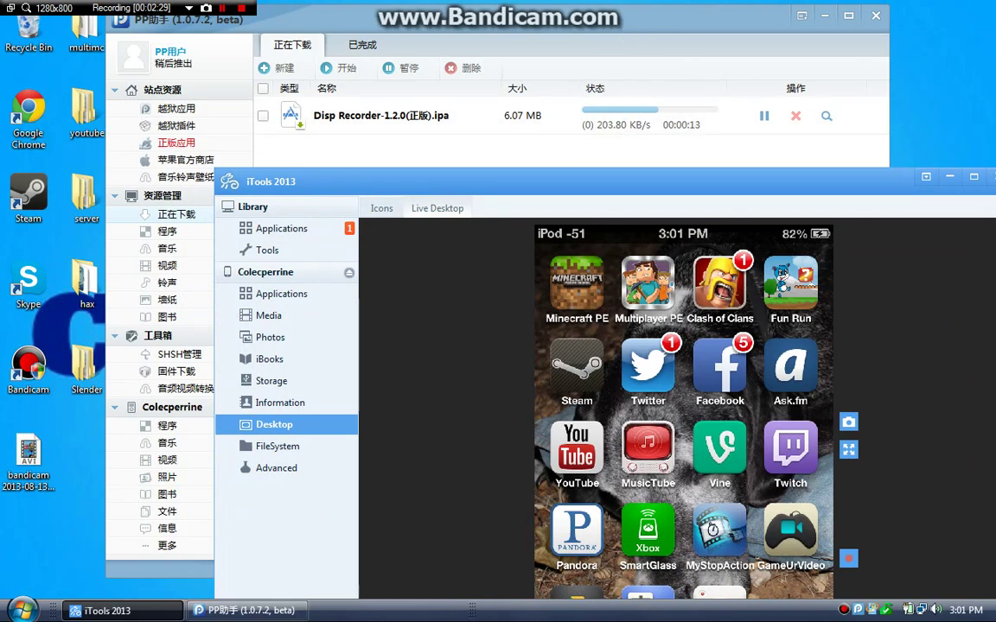
mouse_move(605, 181)
left_mouse_down()
mouse_move(556, 145)
mouse_move(527, 9)
left_mouse_up()
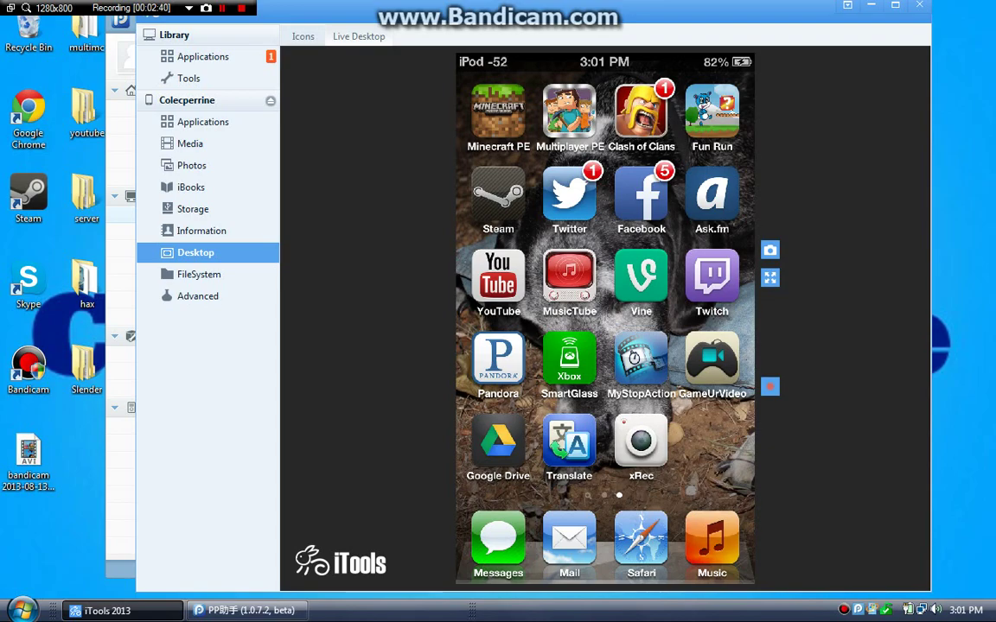
left_click_drag(518, 12, 450, 40)
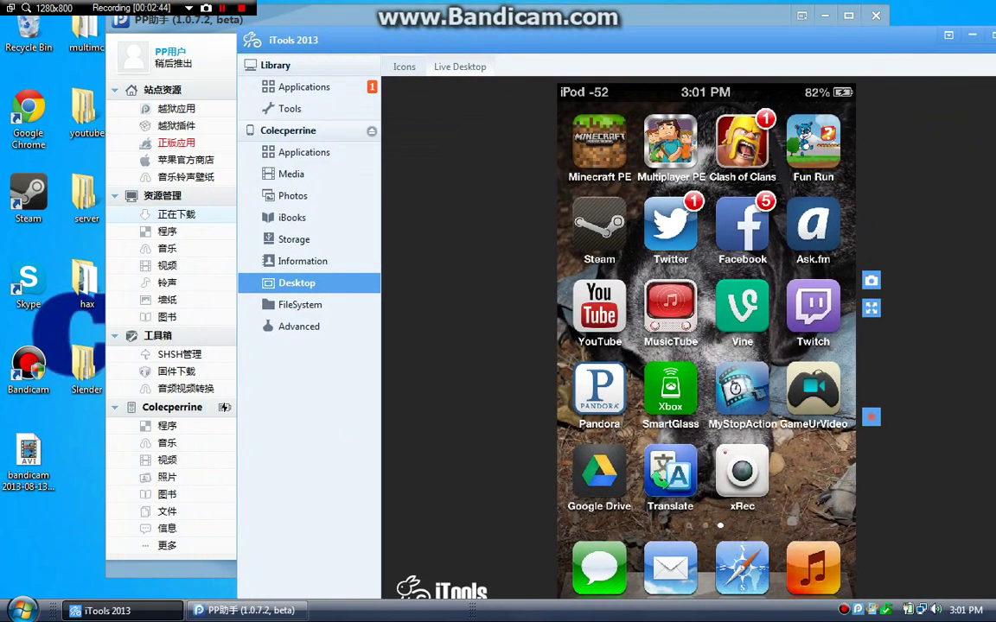
left_click_drag(450, 40, 427, 17)
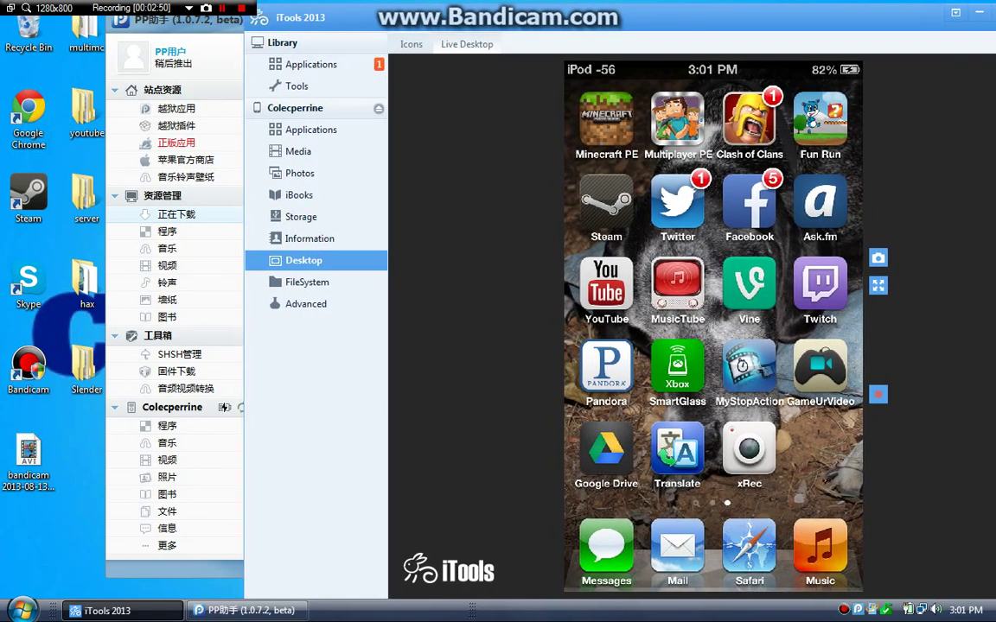
left_click_drag(427, 17, 435, 26)
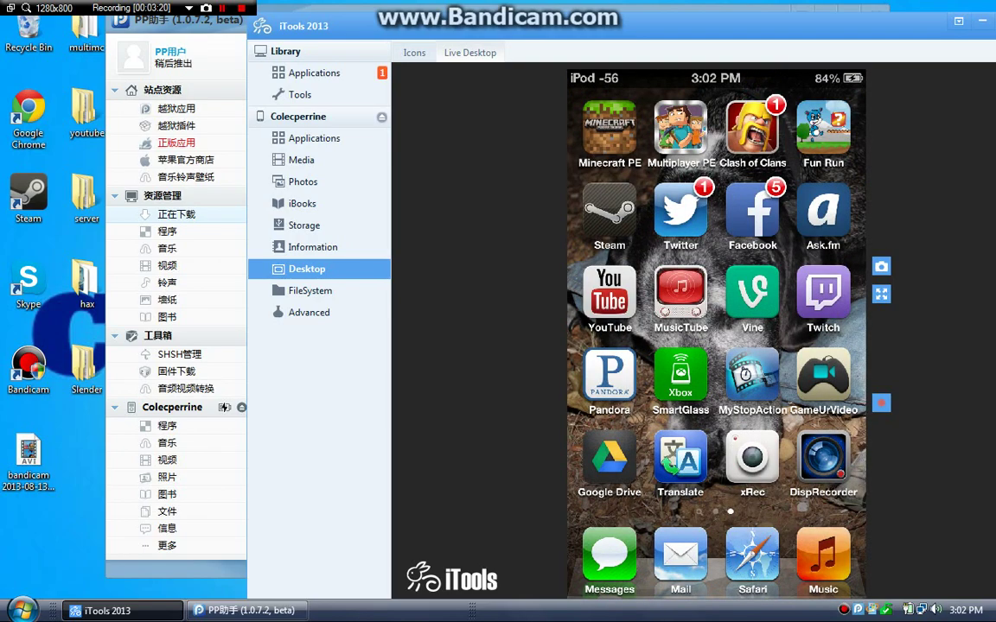
Return to PP助手 and run the 修复闪退（弹窗） crash fix from Disp Recorder's page
key("alt+Tab")
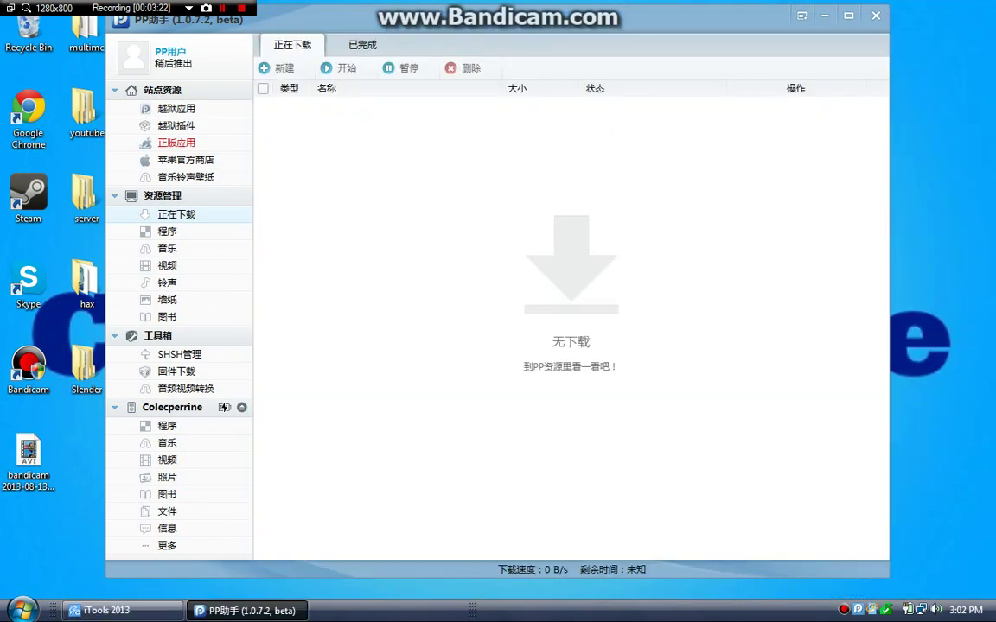
left_click(173, 142)
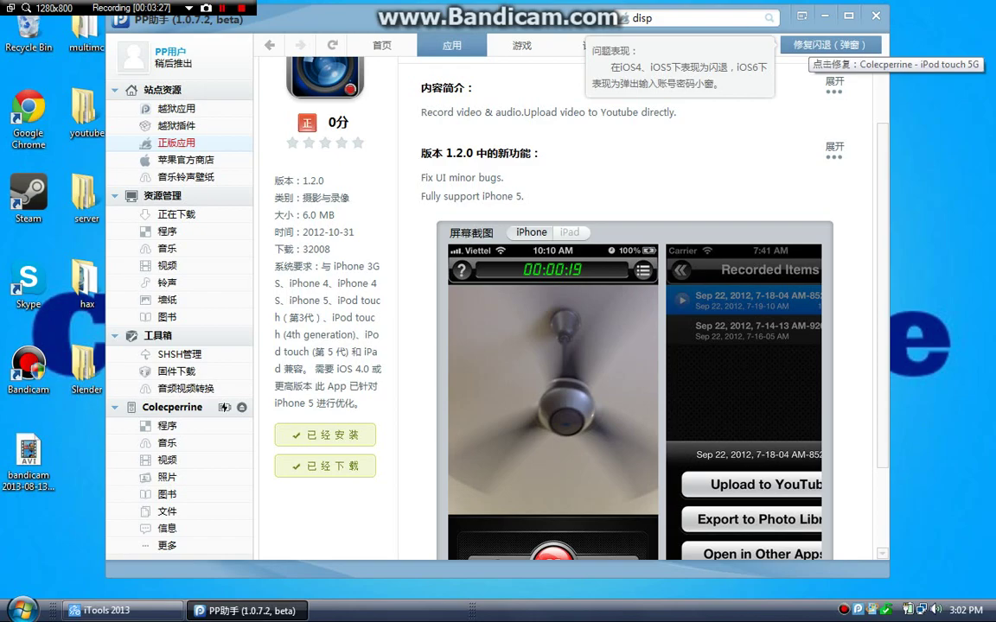
left_click(830, 45)
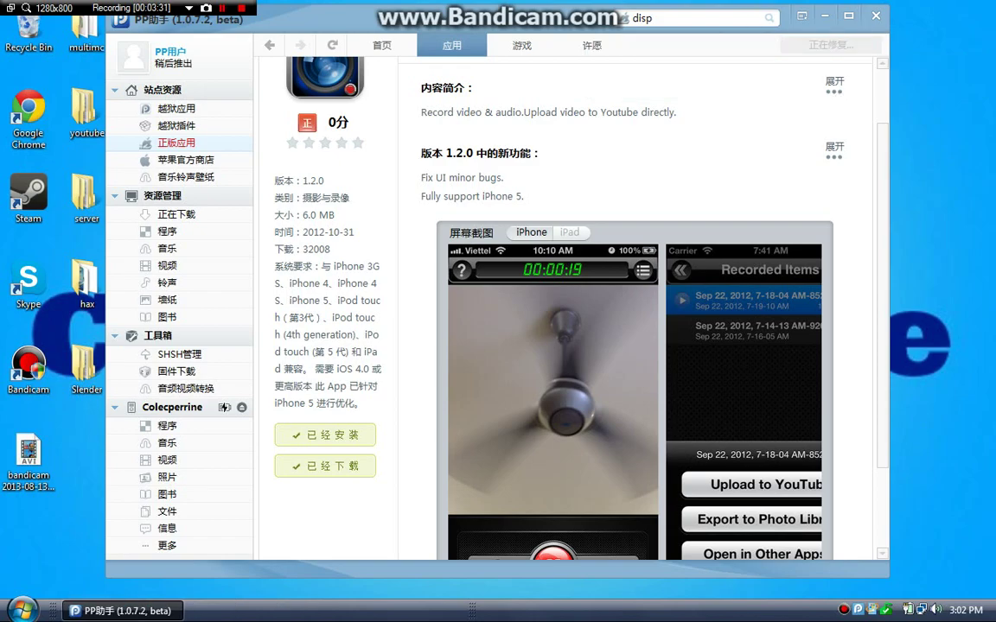
Reopen the hax folder, show DispRecorder running without crashing, then close iTools
left_click(849, 16)
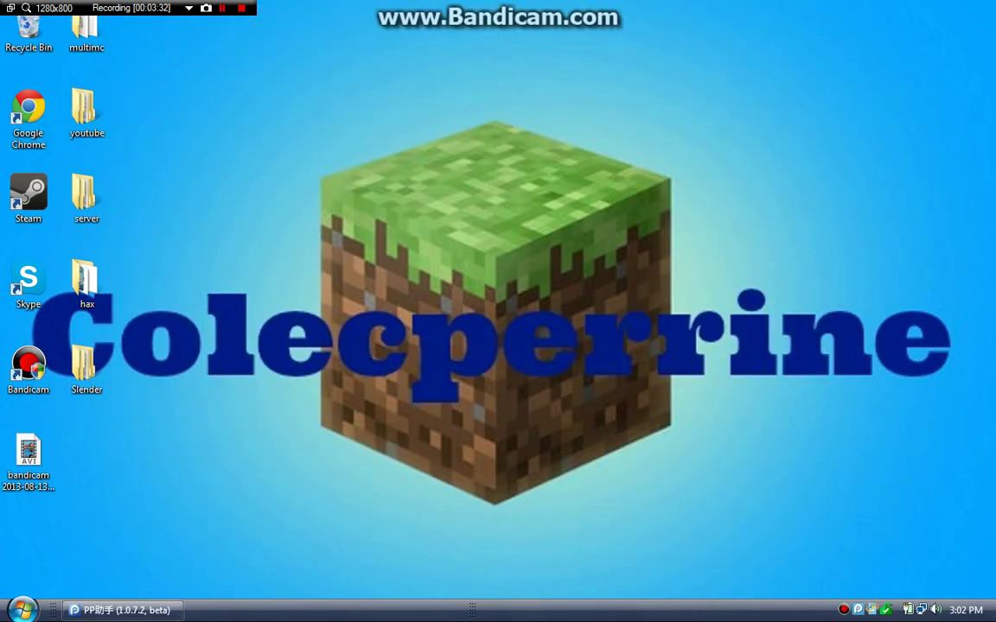
double_click(84, 277)
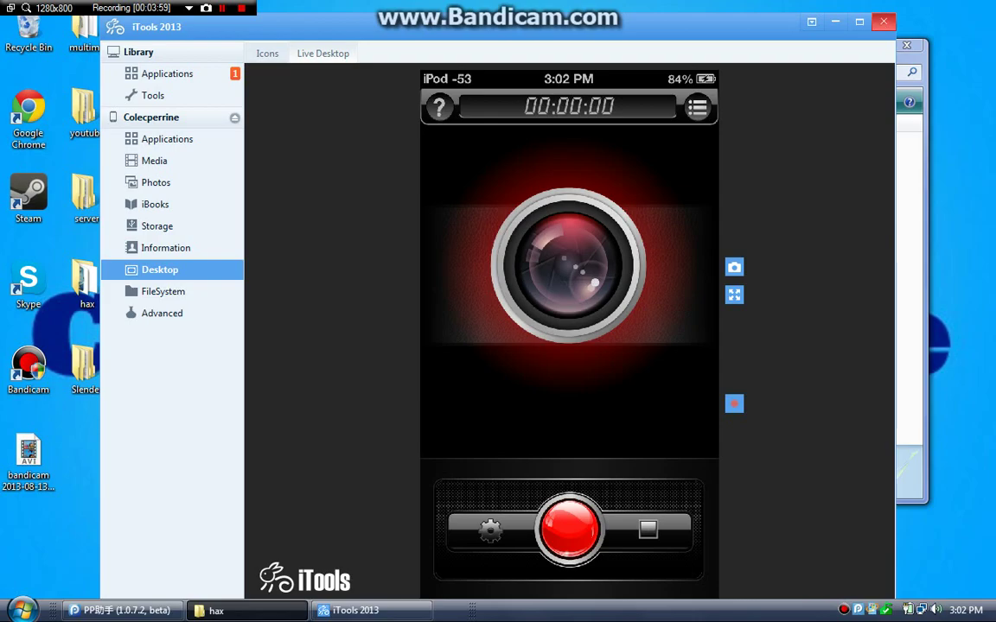
left_click(883, 22)
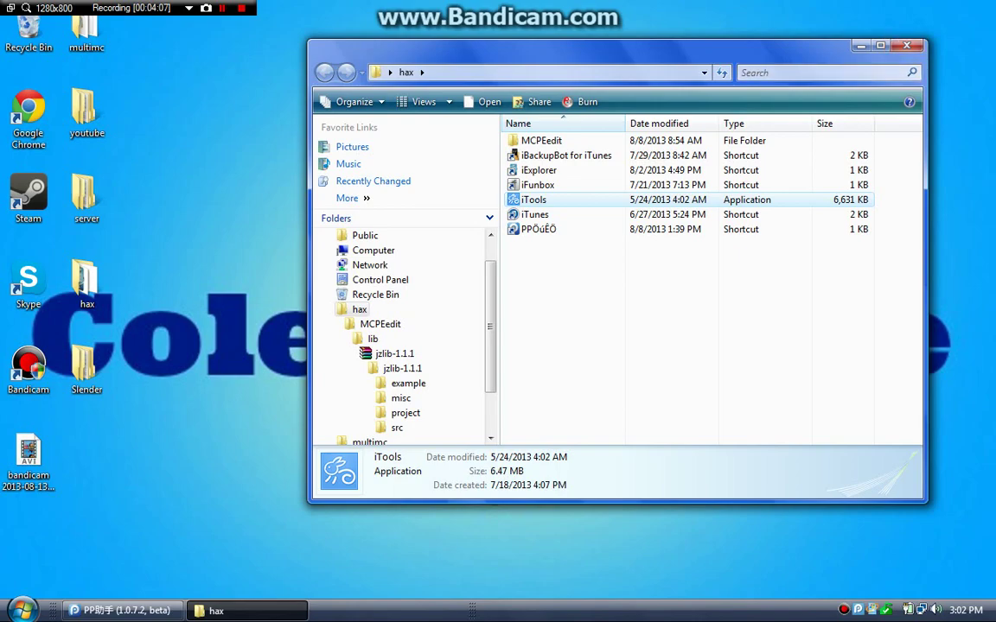
Close the hax Explorer window with Alt+F4, then bring up PP助手 and quit it
mouse_move(804, 48)
left_mouse_down()
mouse_move(629, 29)
mouse_move(664, 65)
left_mouse_up()
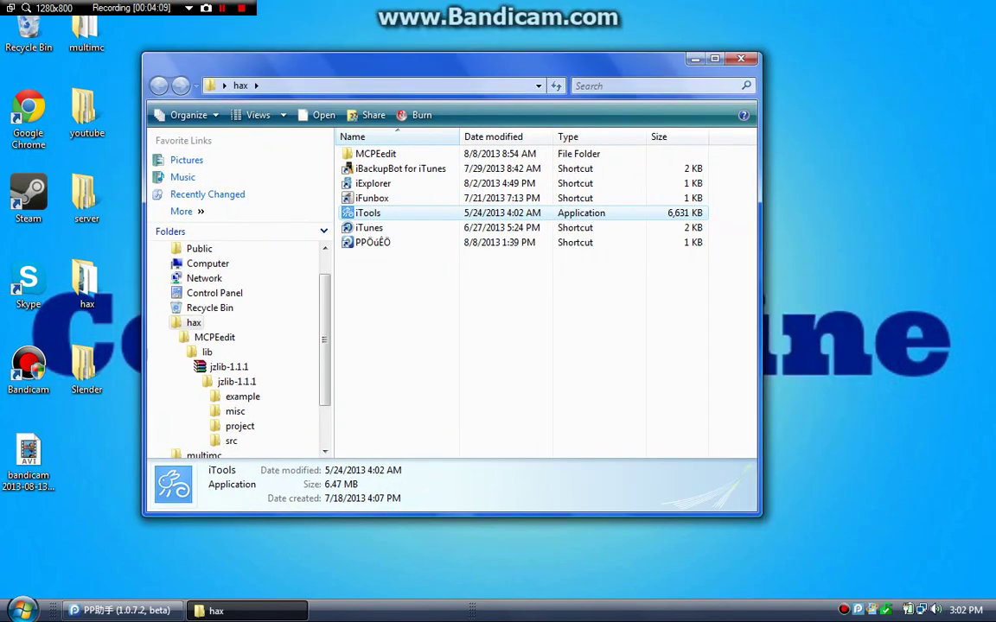
key("alt+F4")
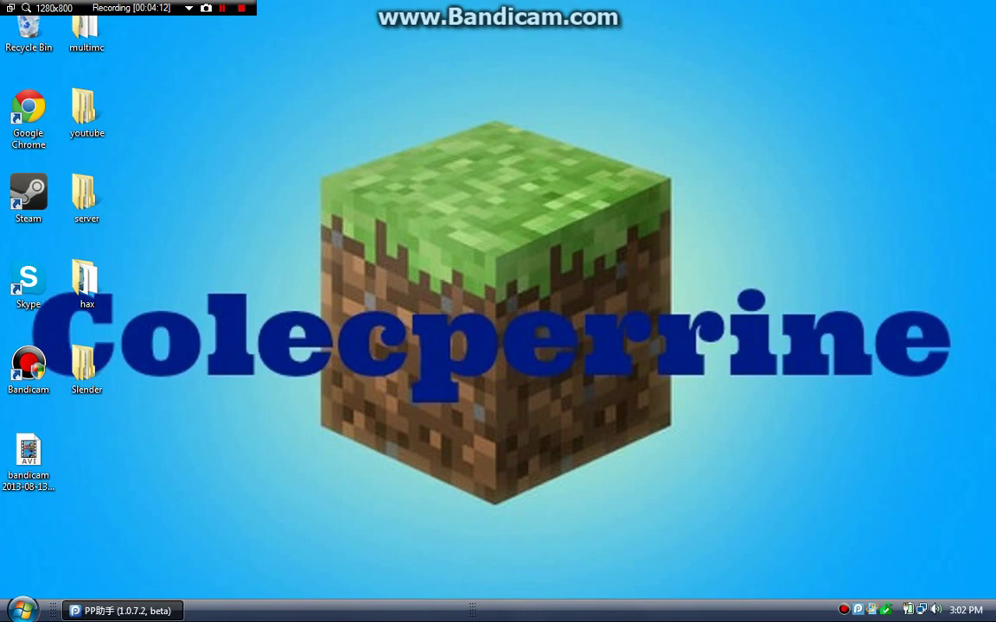
left_click_drag(323, 178, 659, 322)
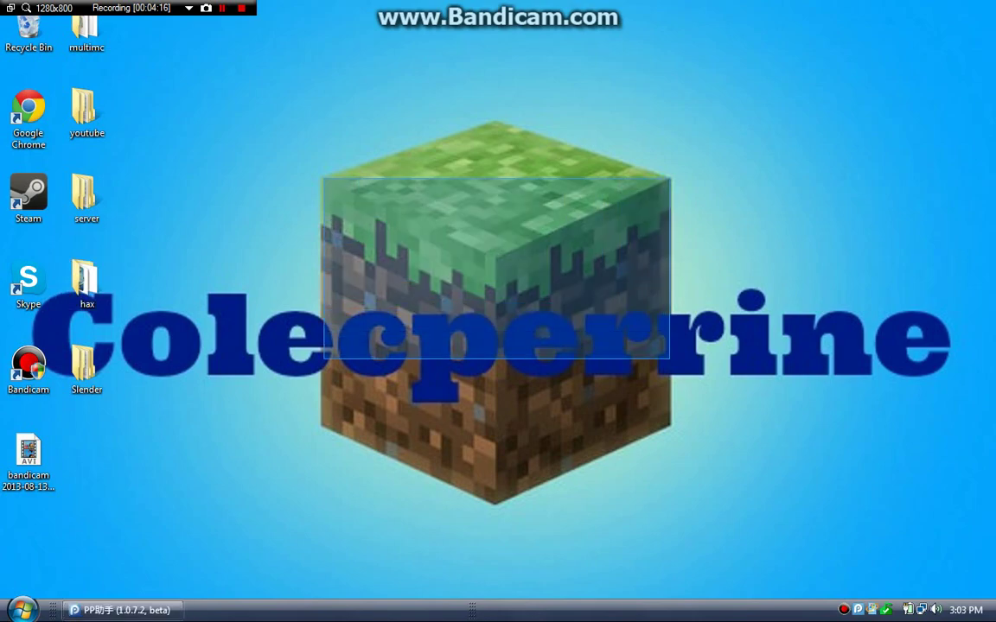
left_click_drag(658, 322, 668, 417)
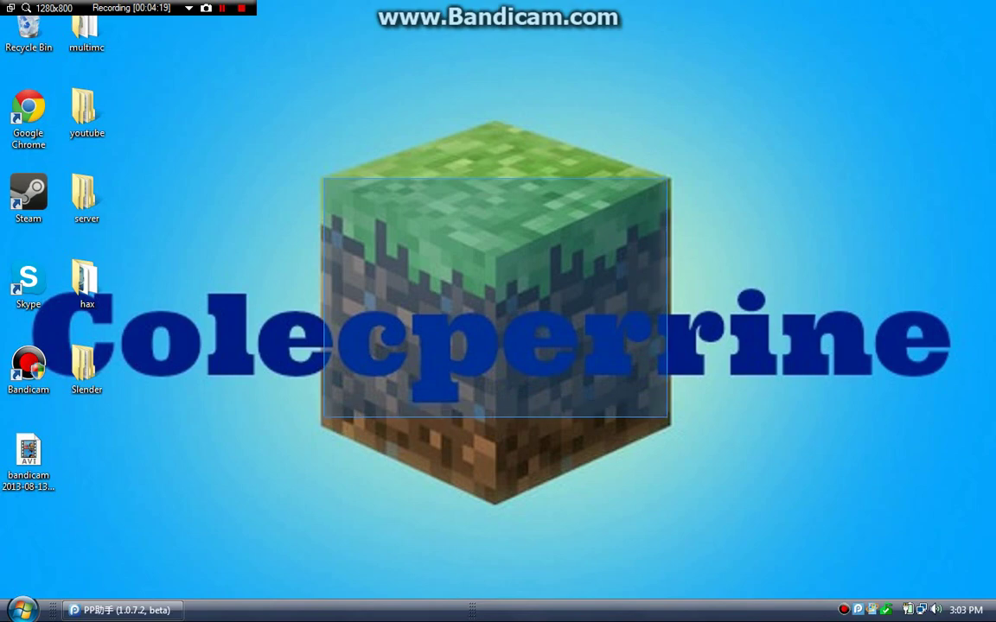
left_click_drag(668, 417, 667, 417)
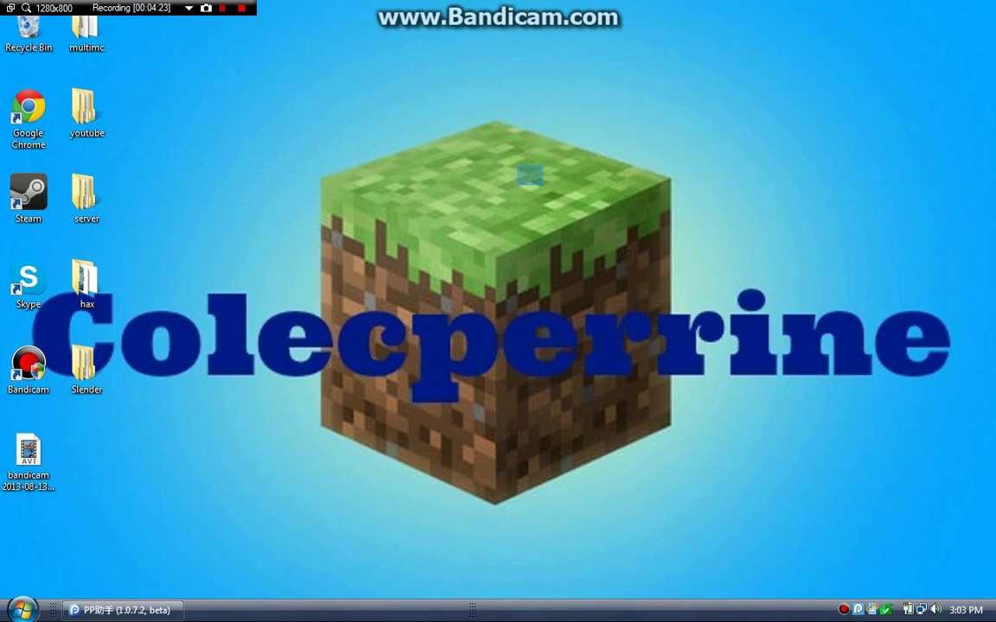
left_click_drag(444, 168, 458, 223)
left_click_drag(651, 373, 298, 388)
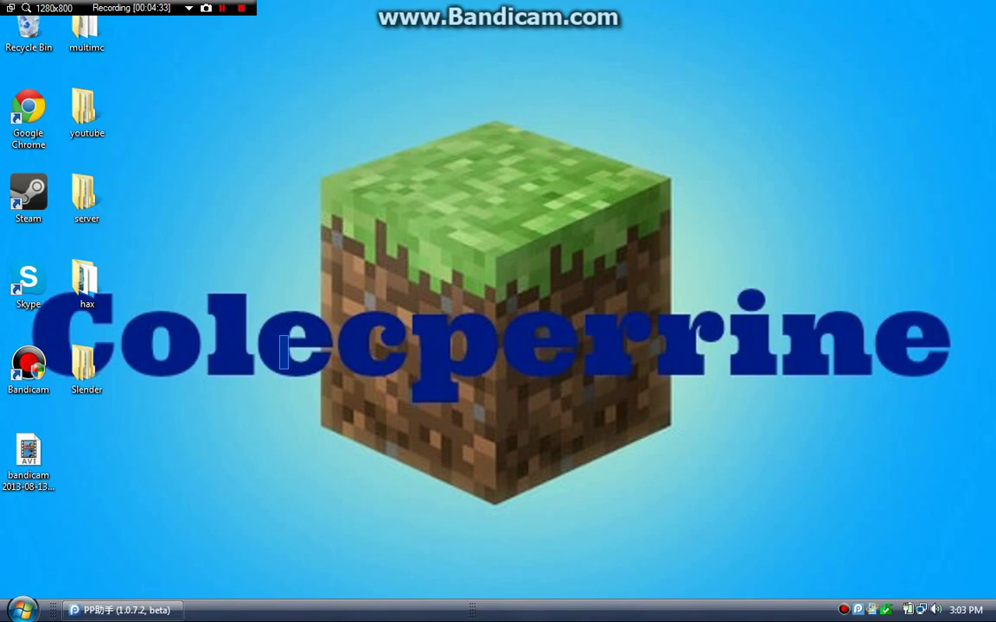
left_click(121, 610)
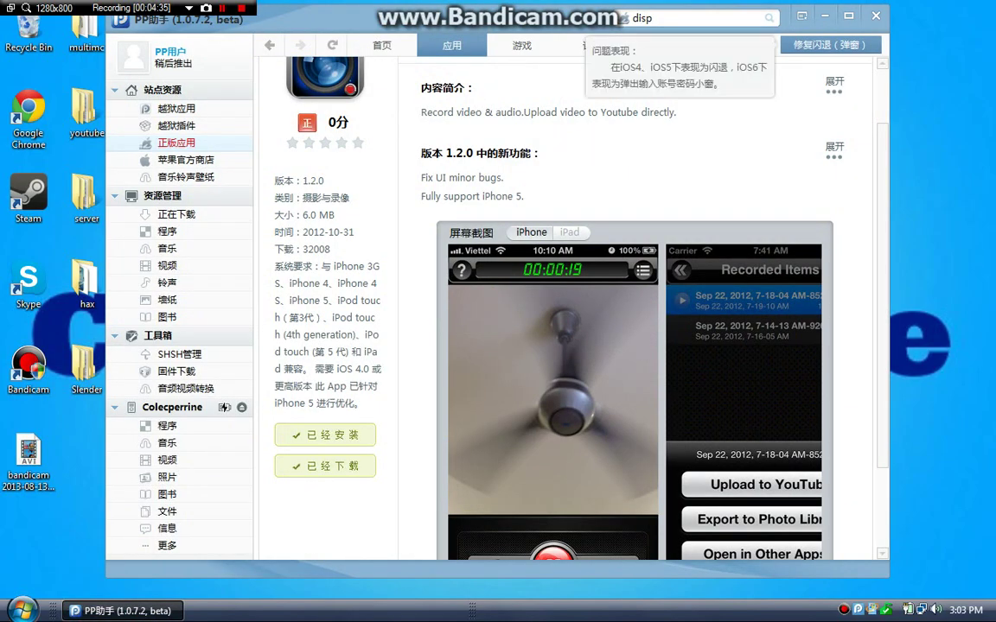
left_click(788, 11)
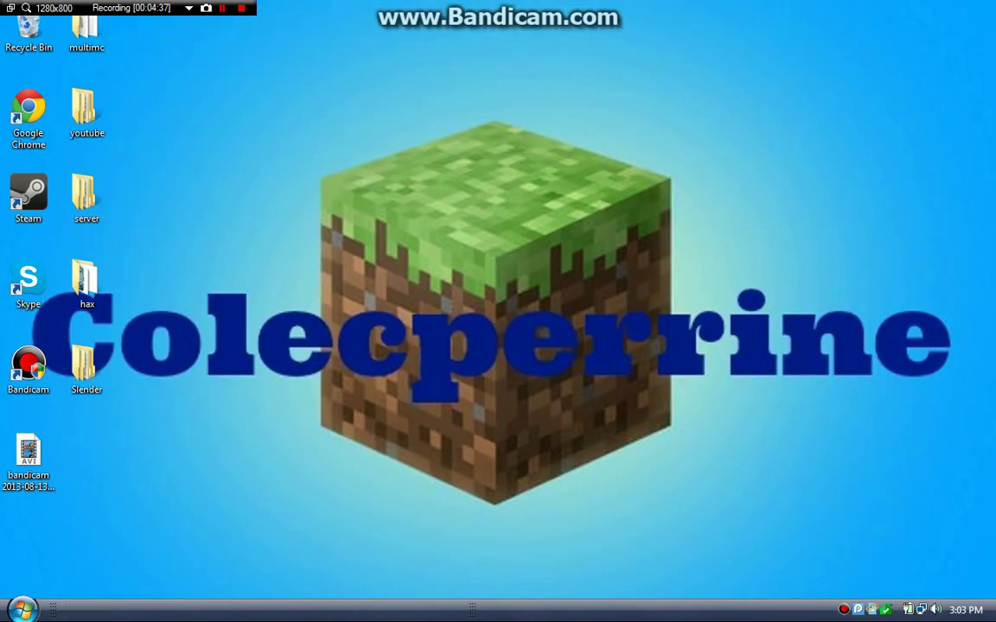